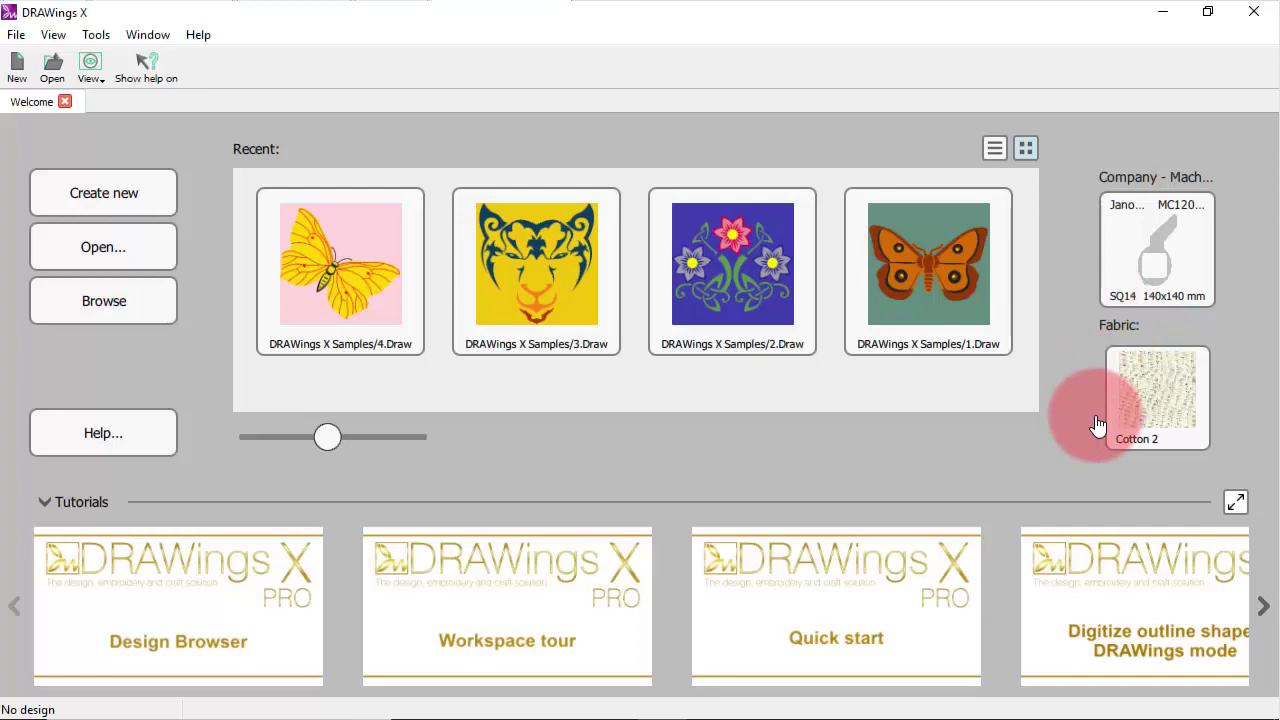
- Choose Janome MC15000 as the default machine and SQ23 230×230 mm as its default hoop
click(1139, 252)
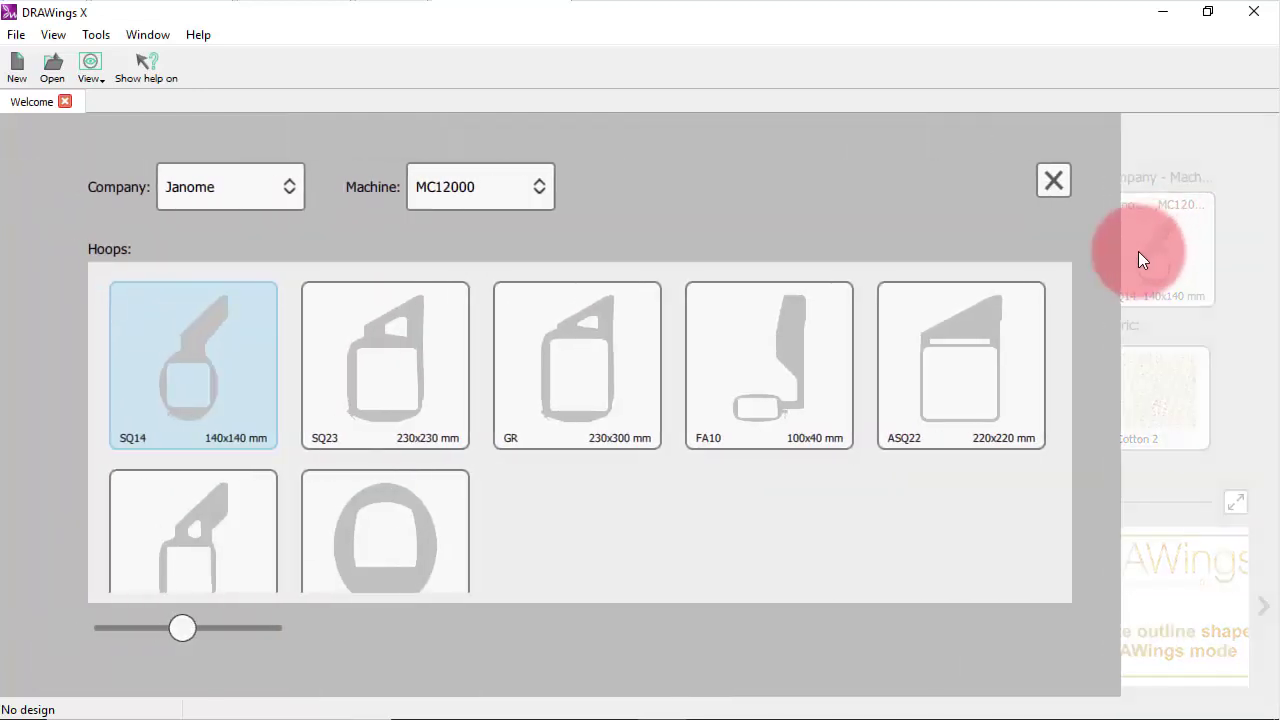
click(436, 185)
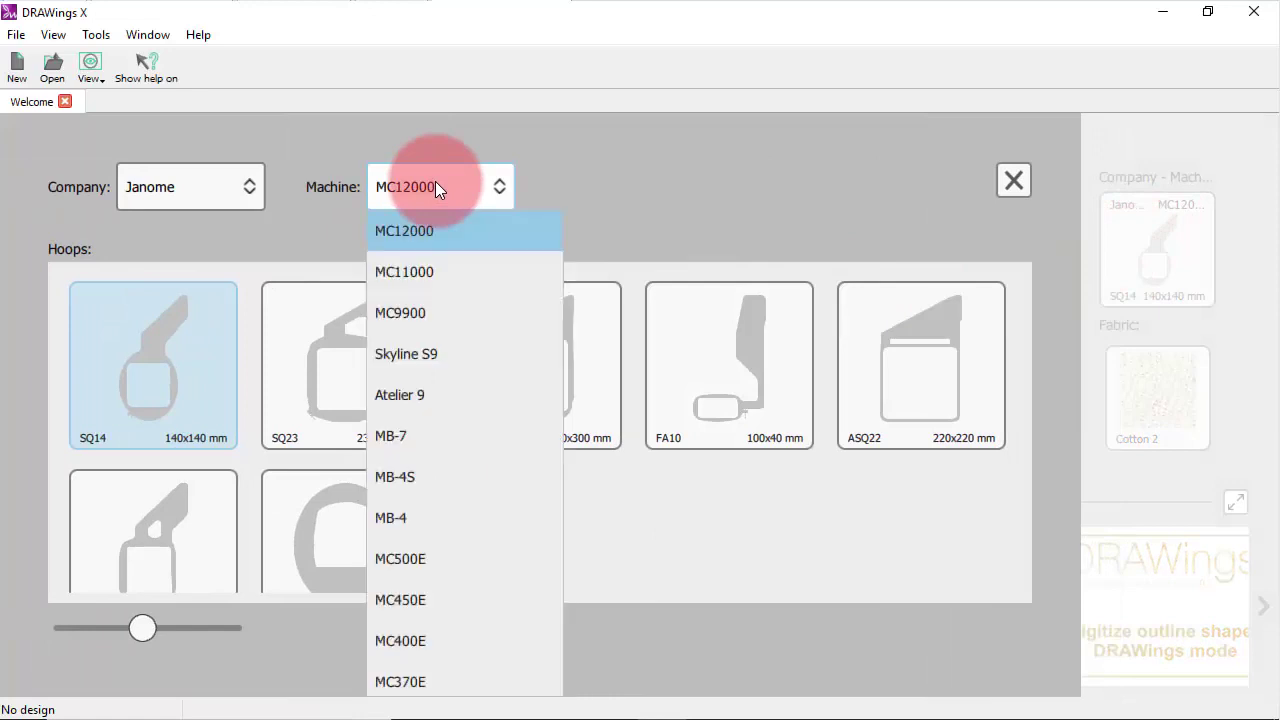
click(216, 192)
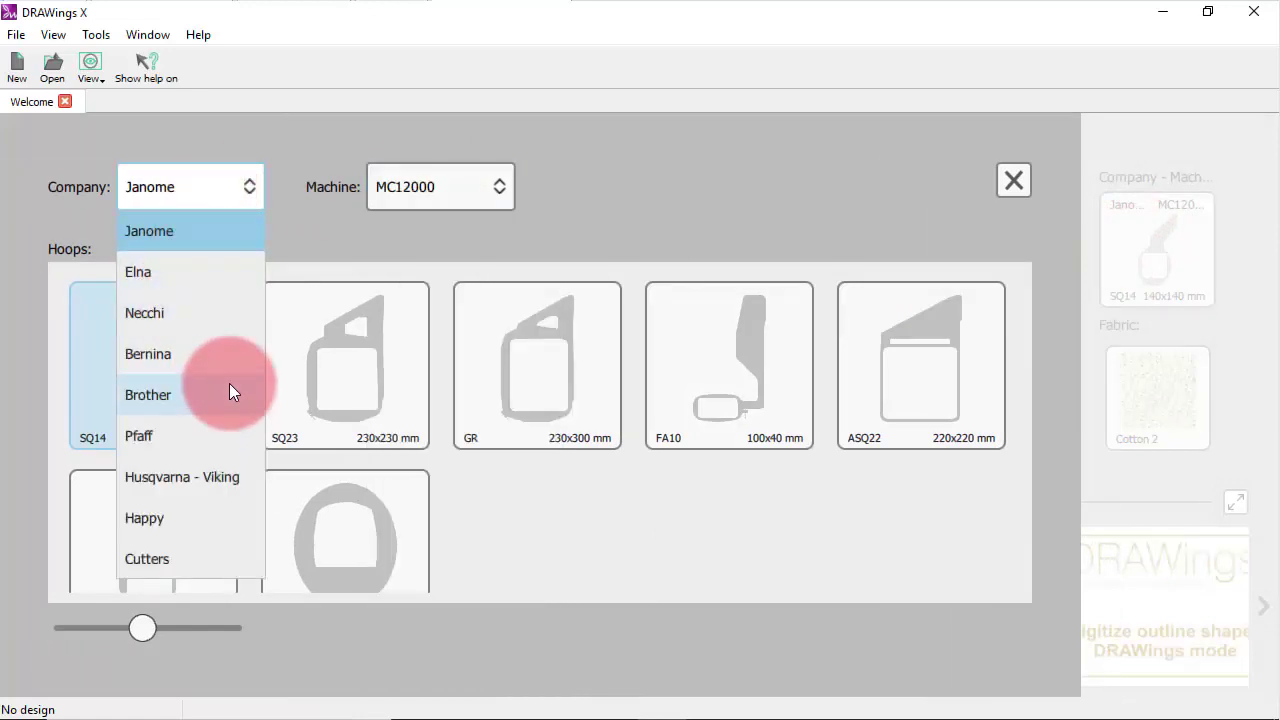
click(177, 239)
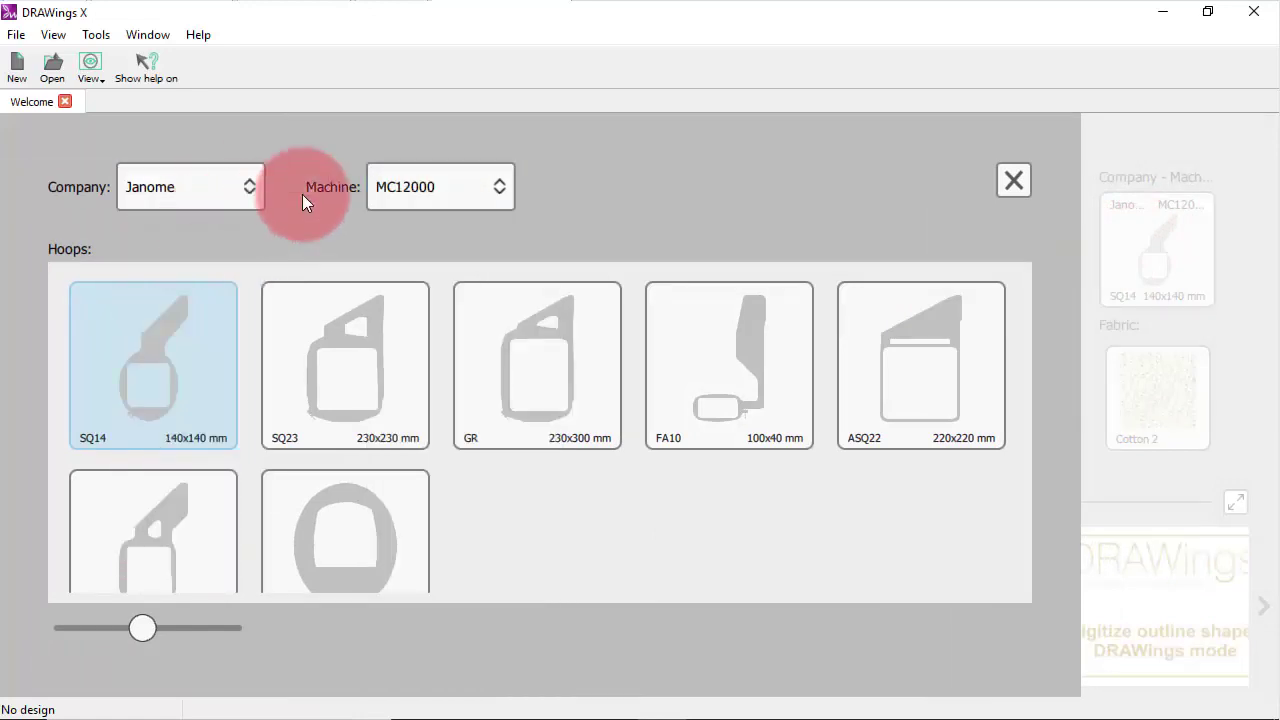
click(466, 180)
scroll(506, 266, up, 1)
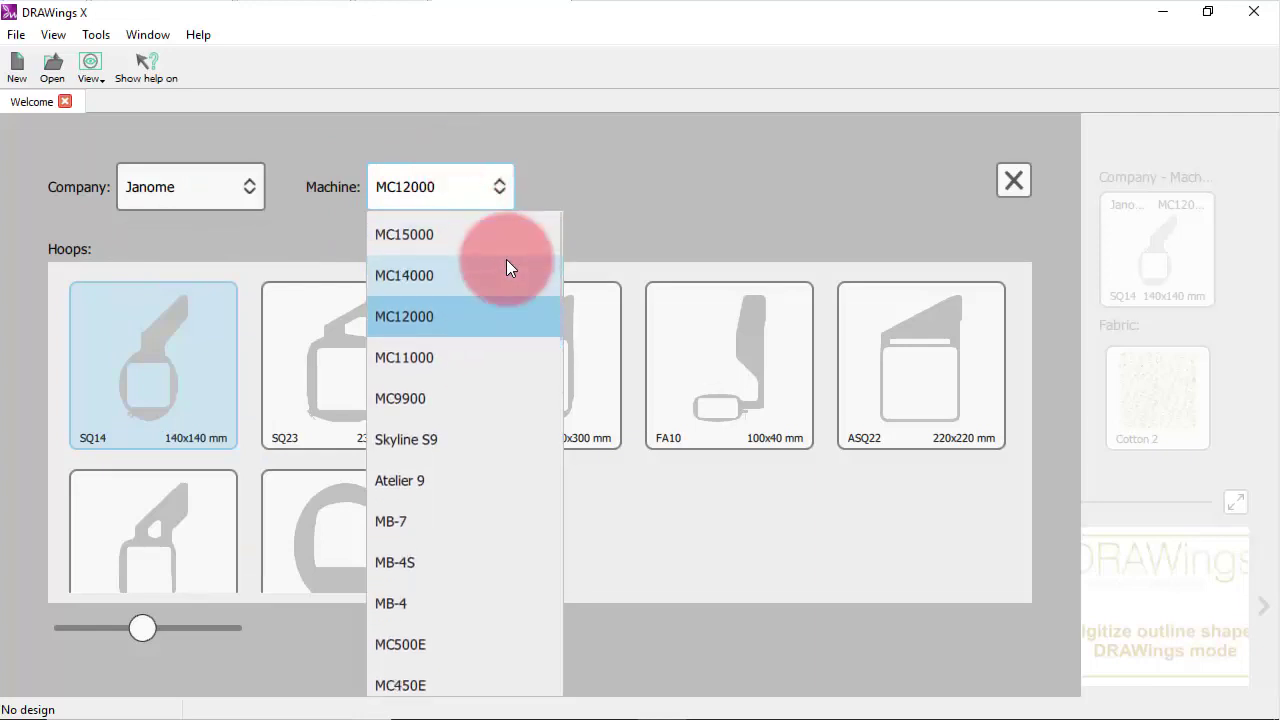
click(441, 233)
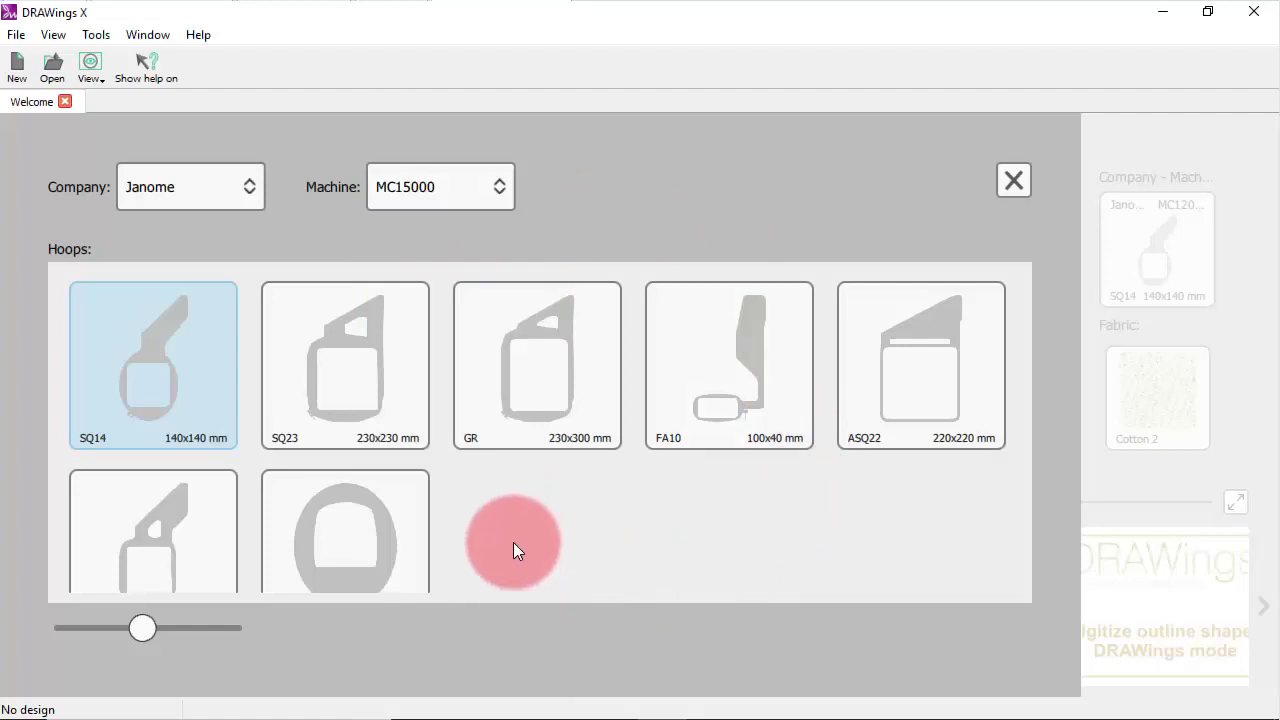
click(349, 379)
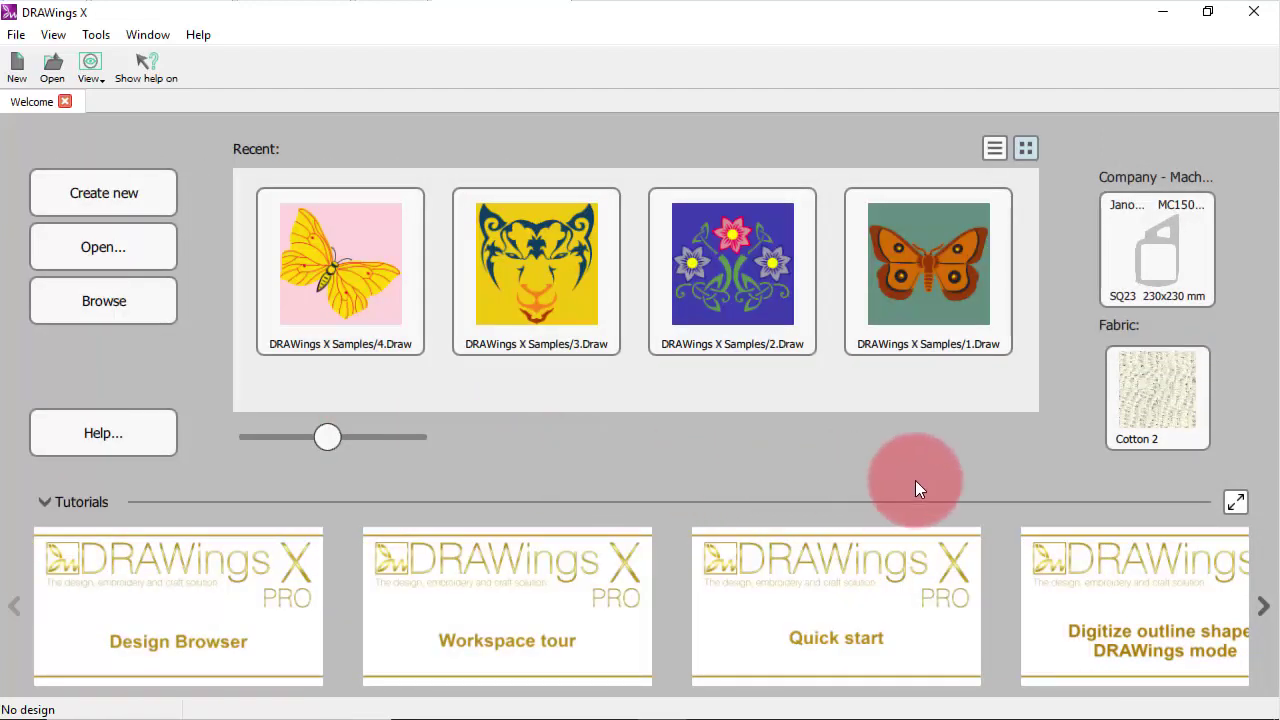
- Create a new blank design, New design 1, from the Welcome page
click(131, 203)
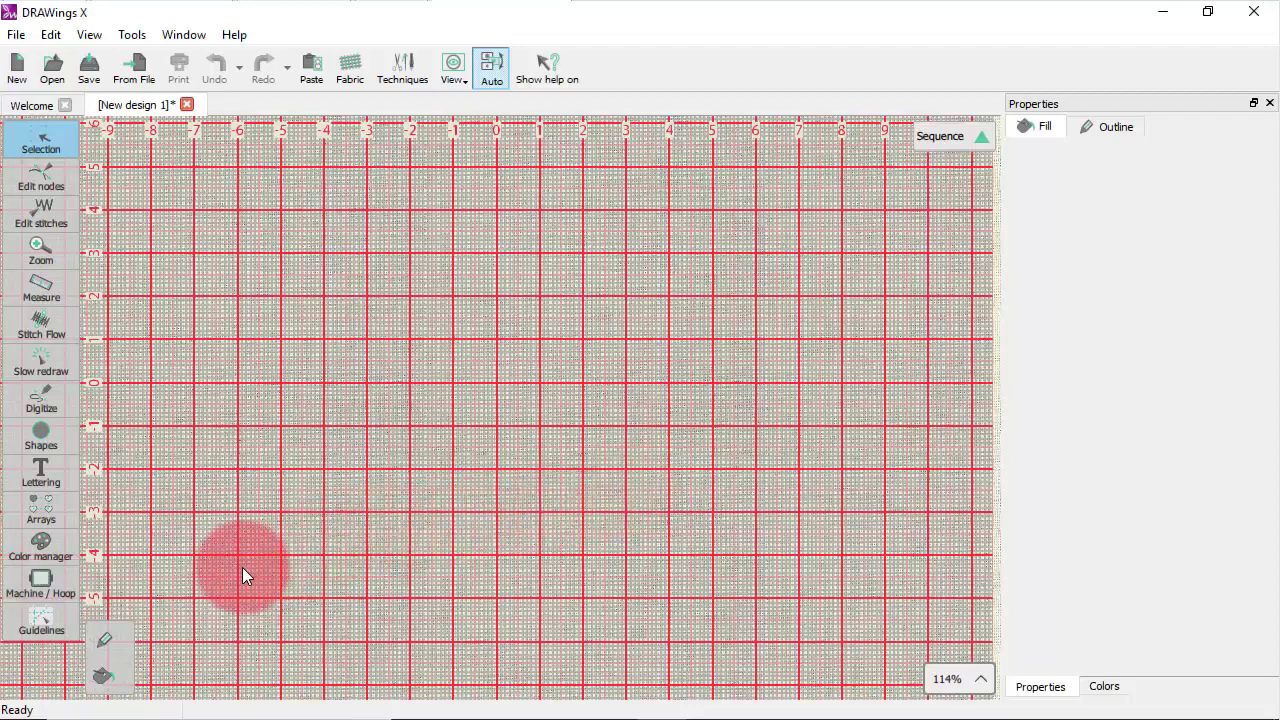
- With the Machine / Hoop tool, drag the SQ23 hoop to X -8.9 mm and set Y to 0.0 mm
click(41, 584)
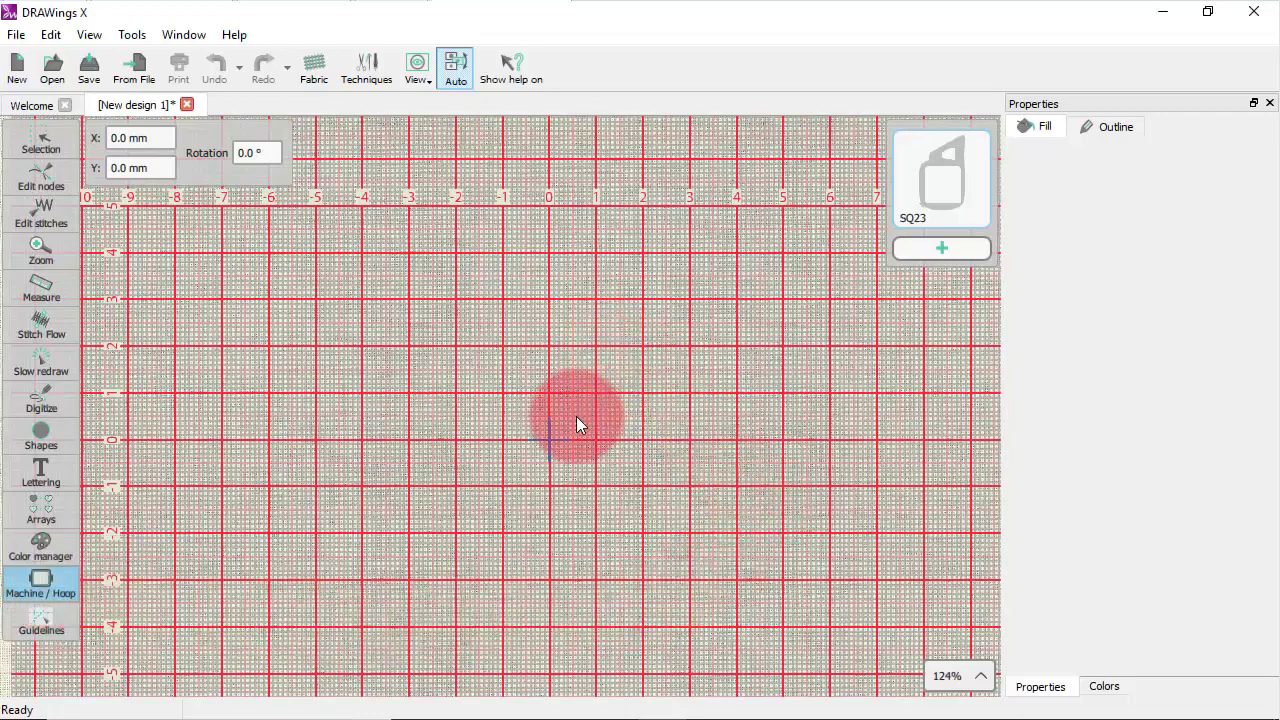
scroll(572, 420, down, 4)
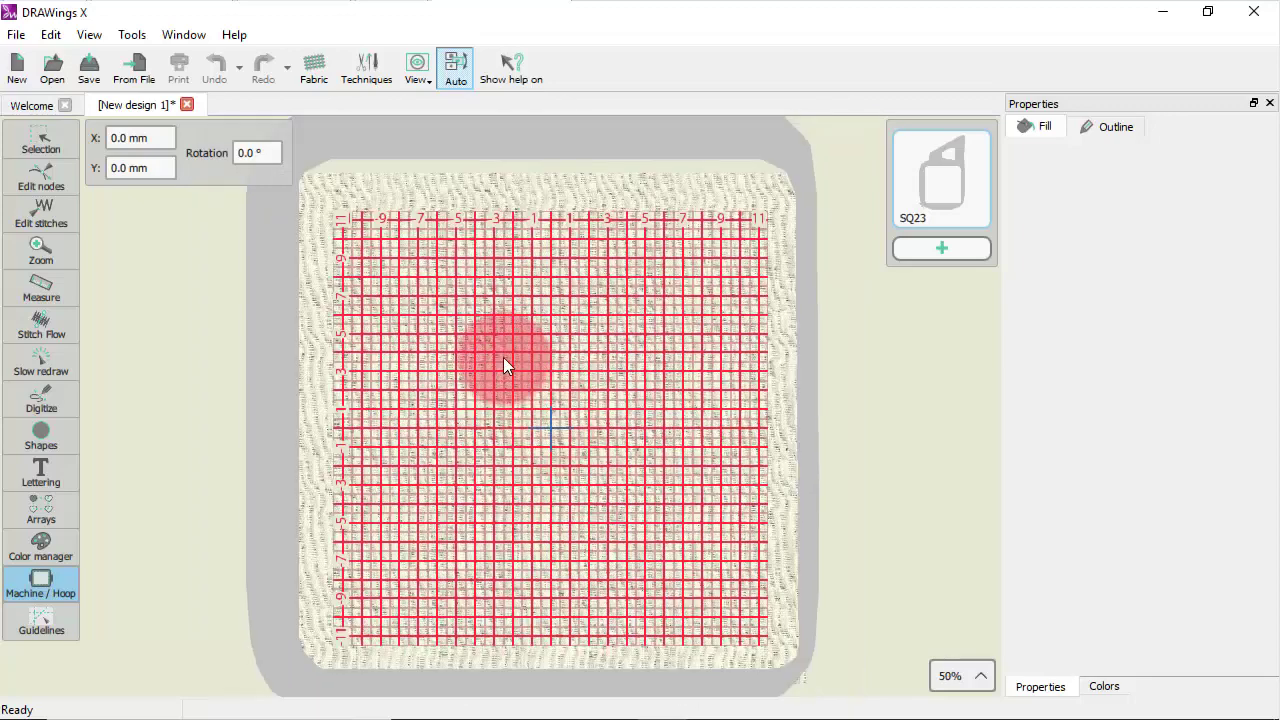
drag(556, 343, 481, 152)
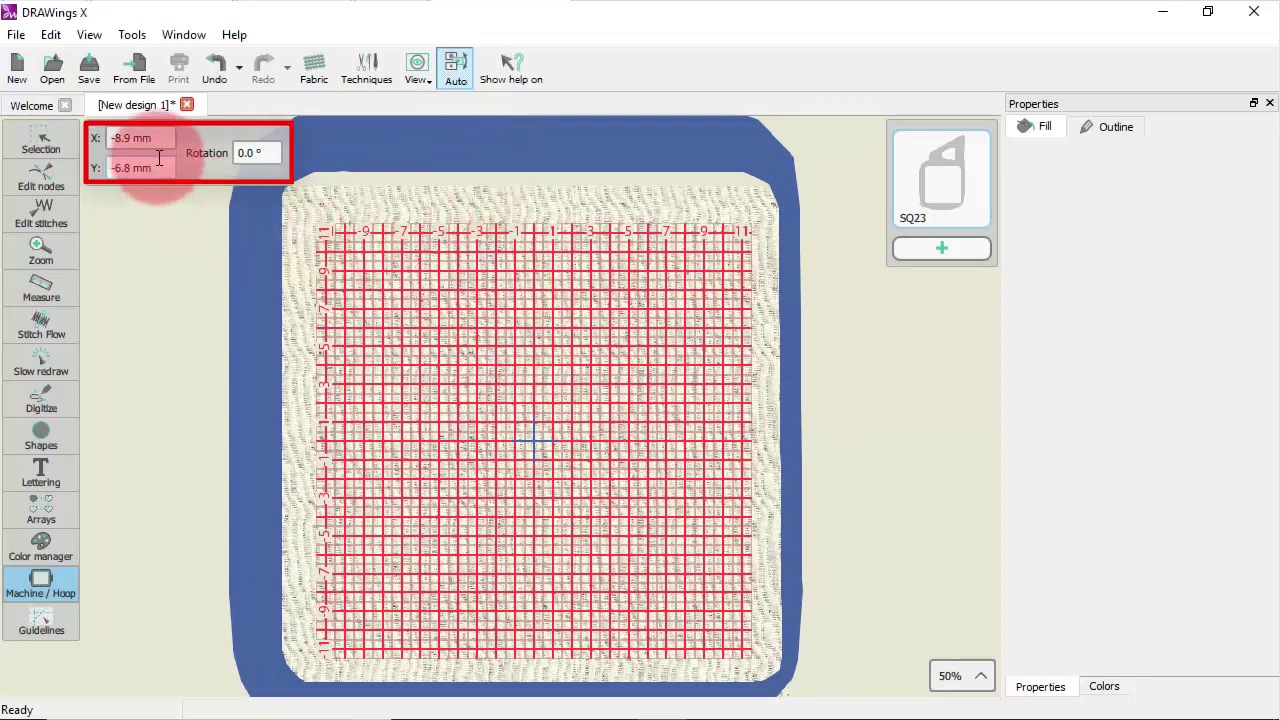
key(BackSpace)
key(BackSpace)
key(BackSpace)
key(BackSpace)
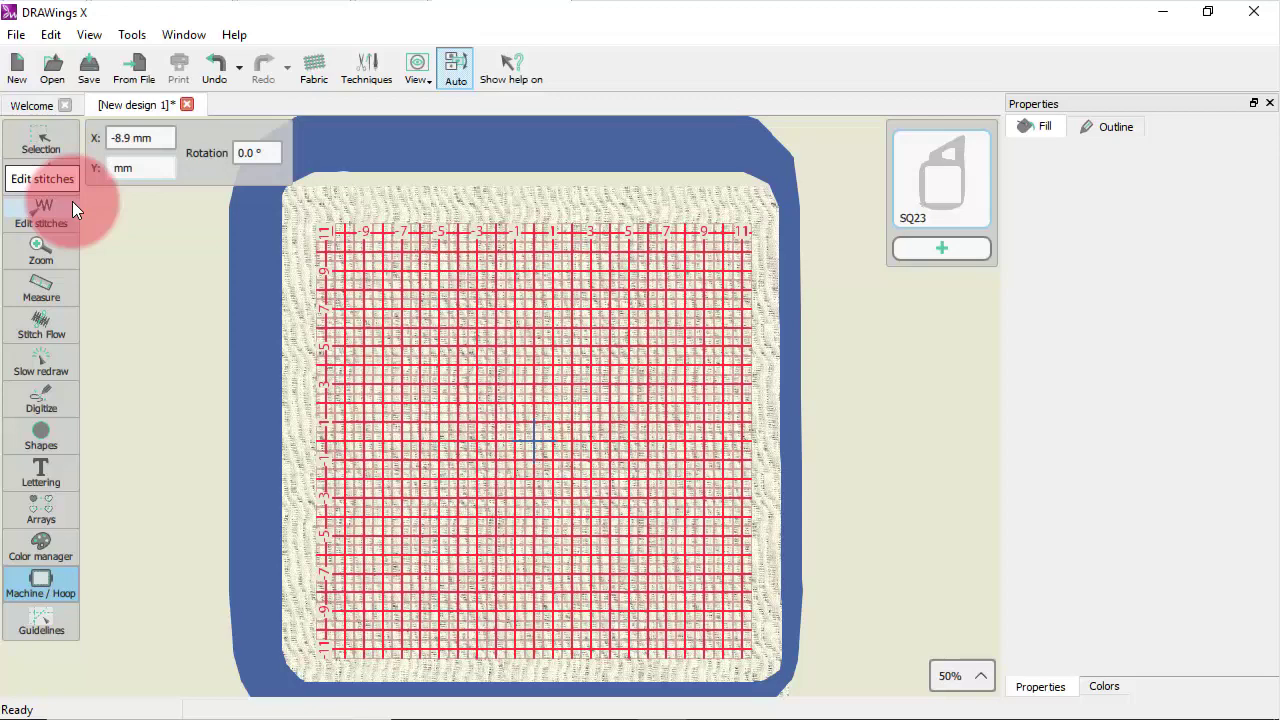
text(0.0)
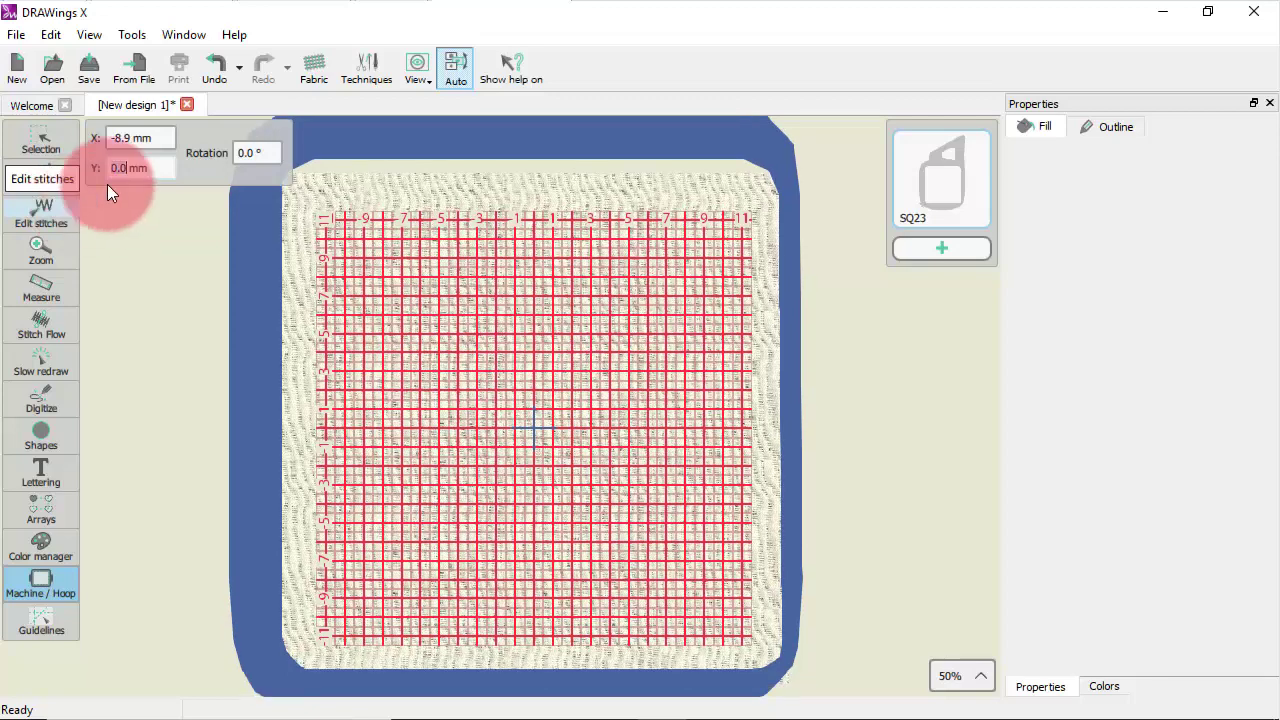
- Swap the design's SQ23 hoop for the SQ14 140×140 mm hoop in Edit Hoop
click(941, 191)
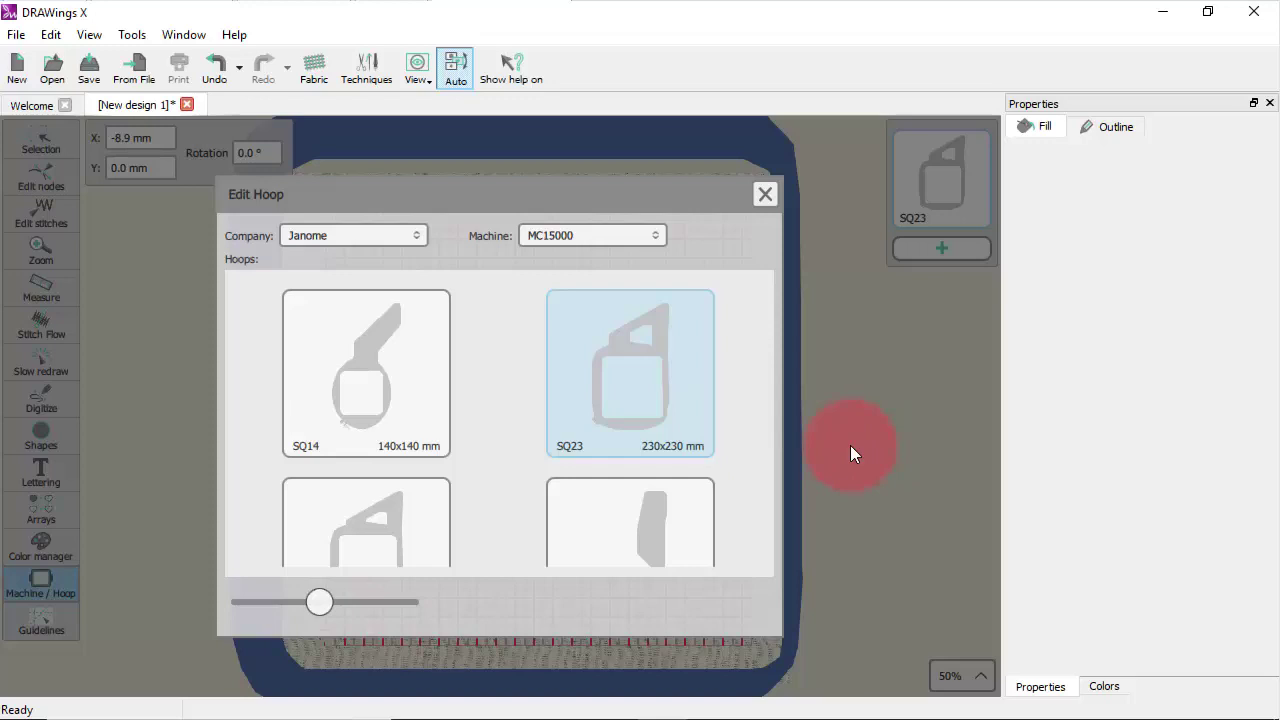
scroll(600, 395, down, 2)
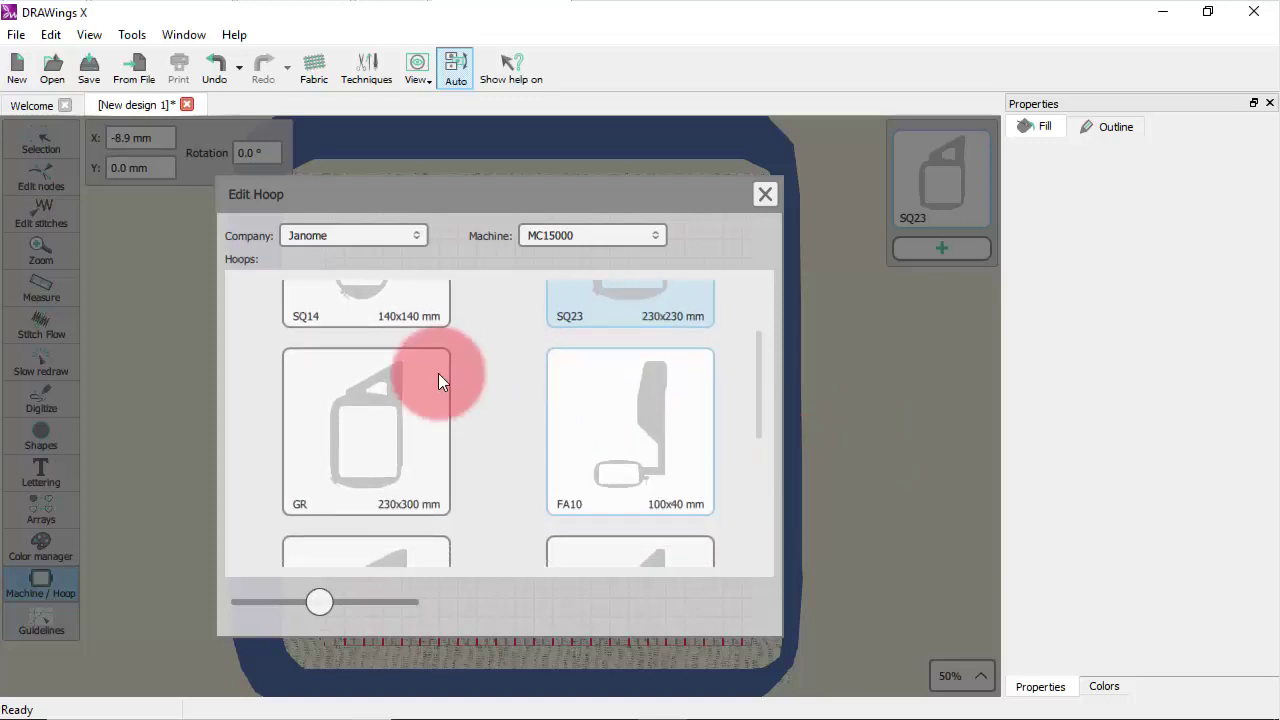
double_click(371, 296)
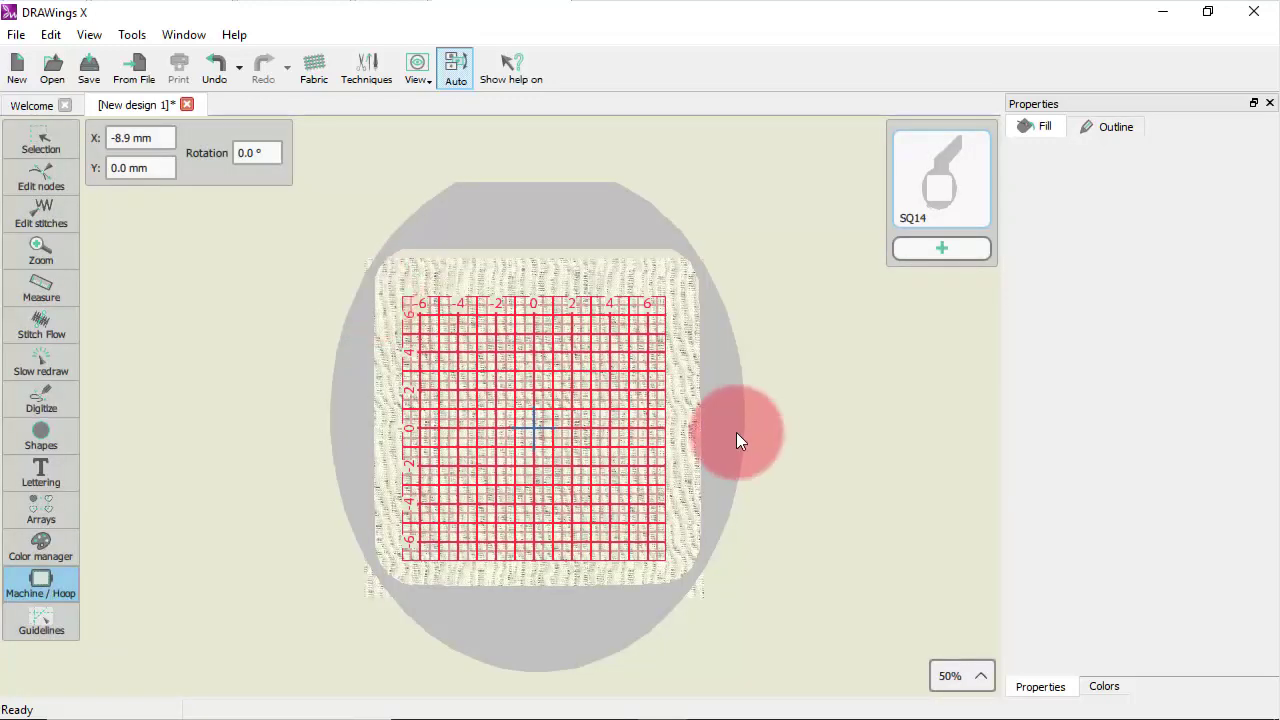
- Insert a second SQ14 hoop and drag it right of the first, to X 170.2 mm, Y -6.4 mm
click(934, 249)
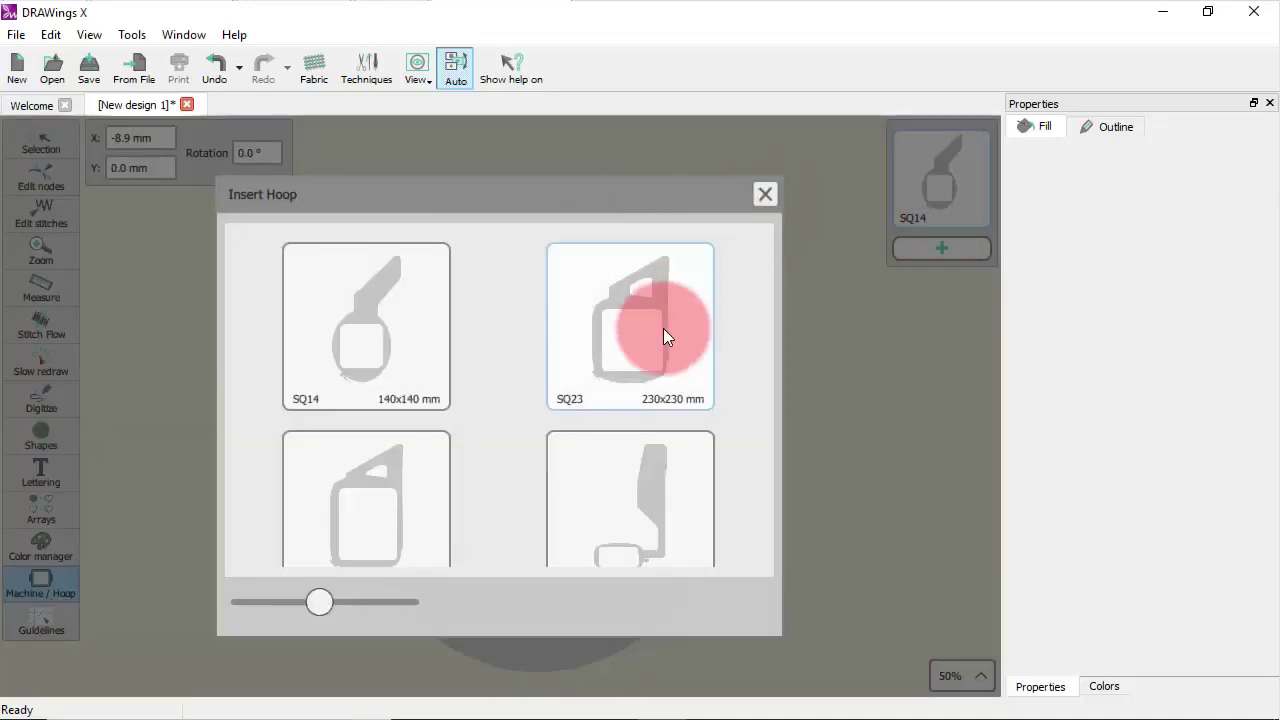
double_click(384, 338)
drag(561, 188, 866, 228)
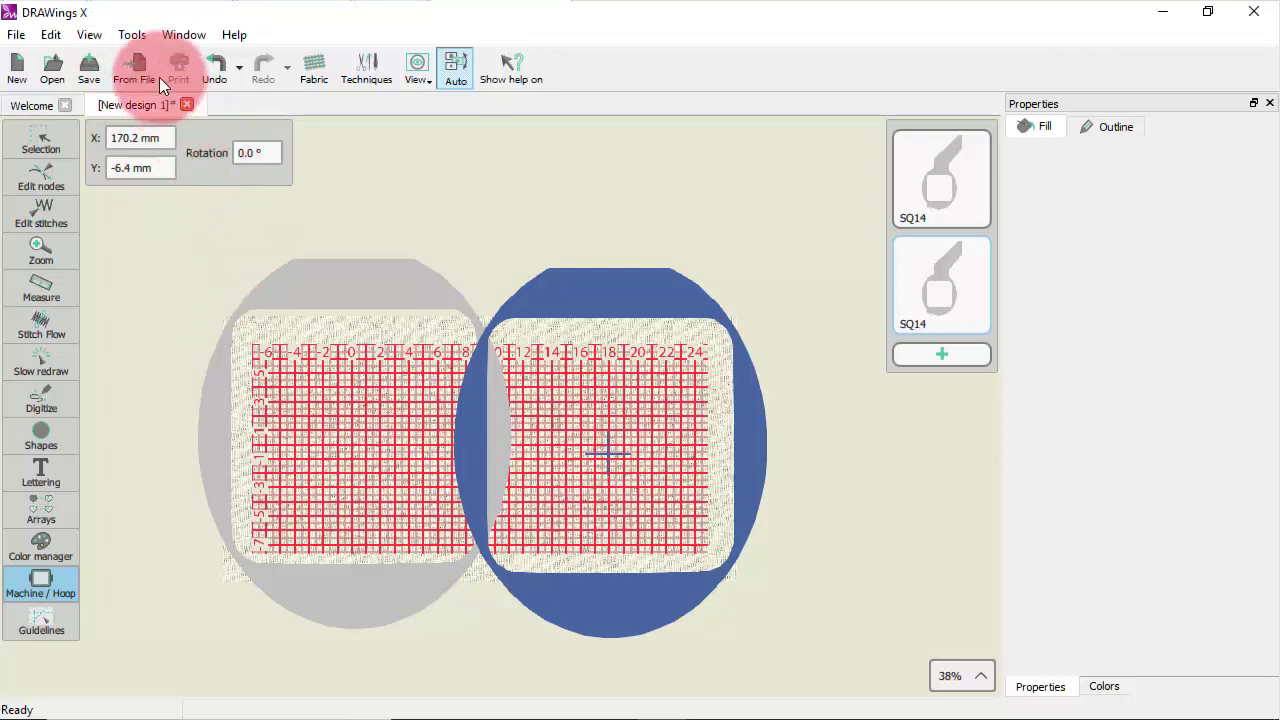
- In Tools > Options > Custom Hoops, add a new hoop named 'MC 1500 300' for Janome MC15000
click(138, 34)
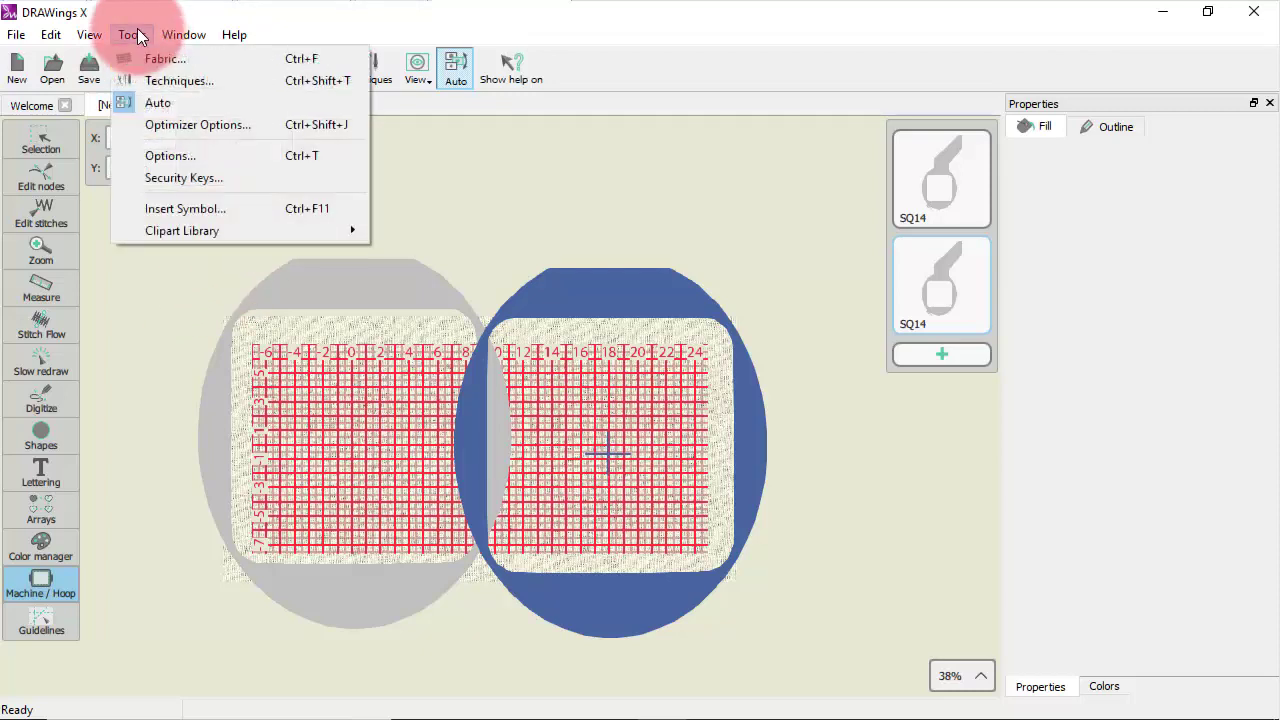
click(200, 158)
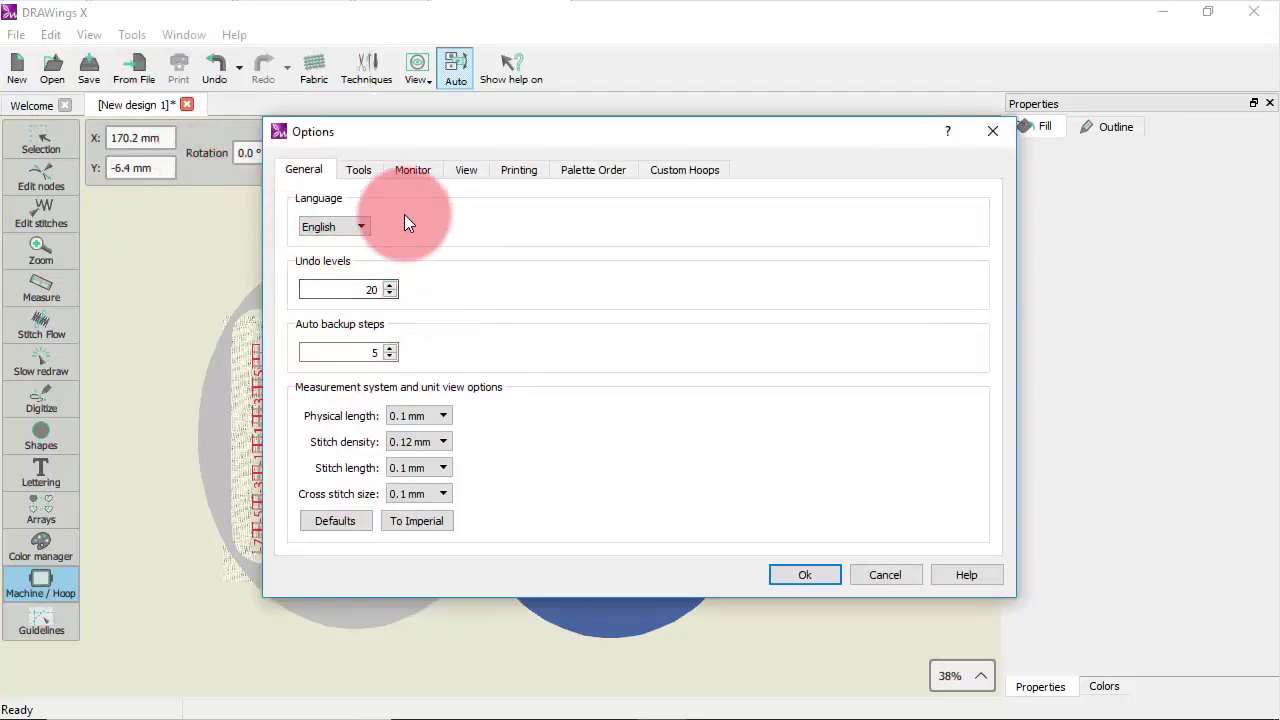
click(704, 168)
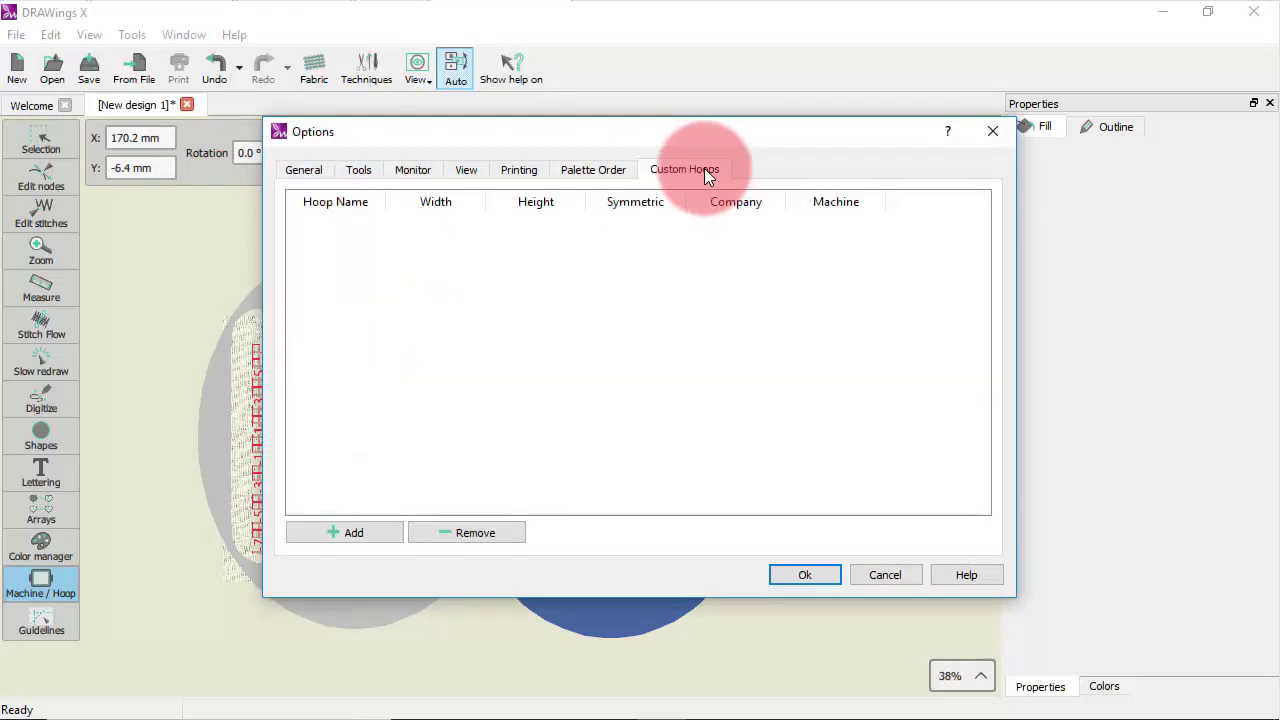
click(348, 535)
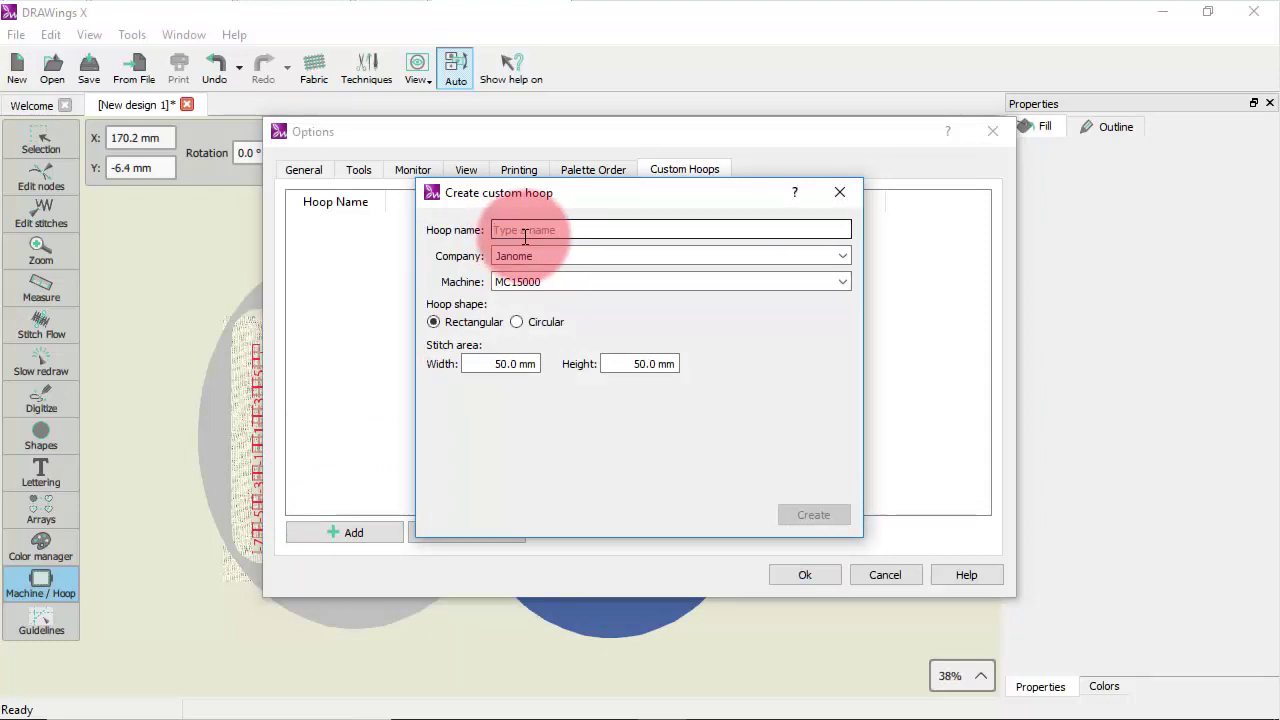
text(M)
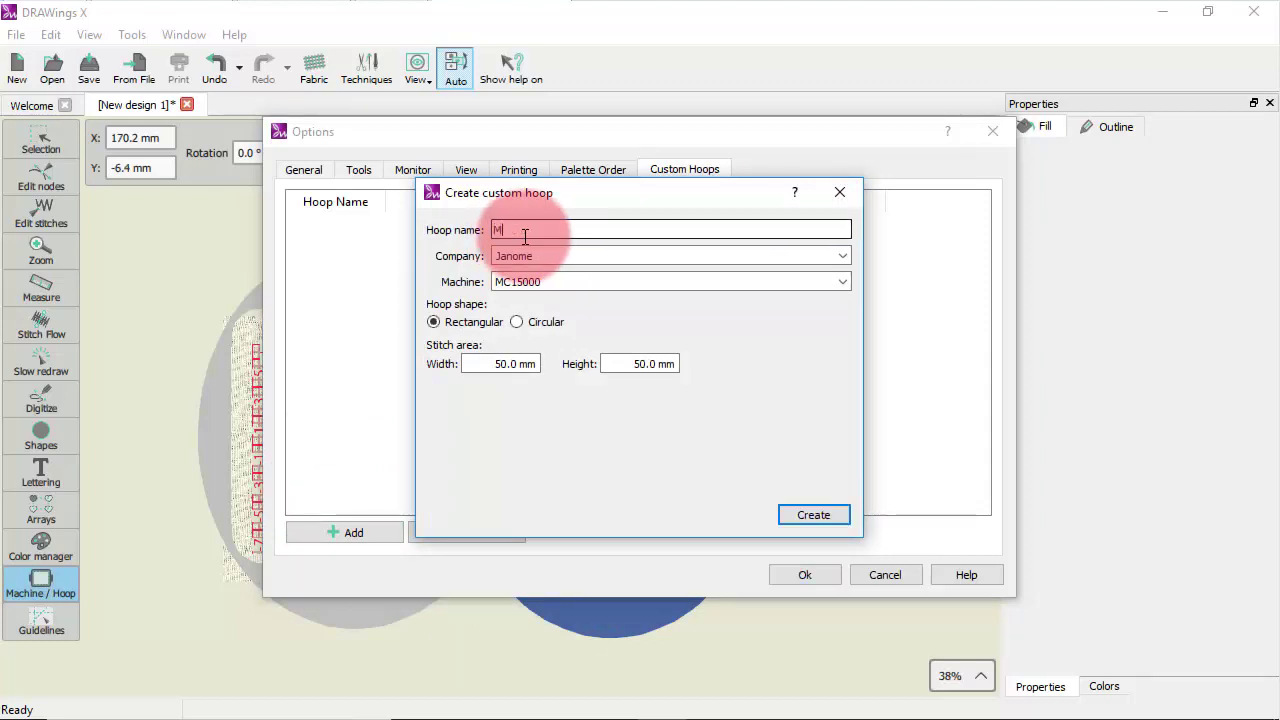
text(C 1500 300)
key(Tab)
key(Tab)
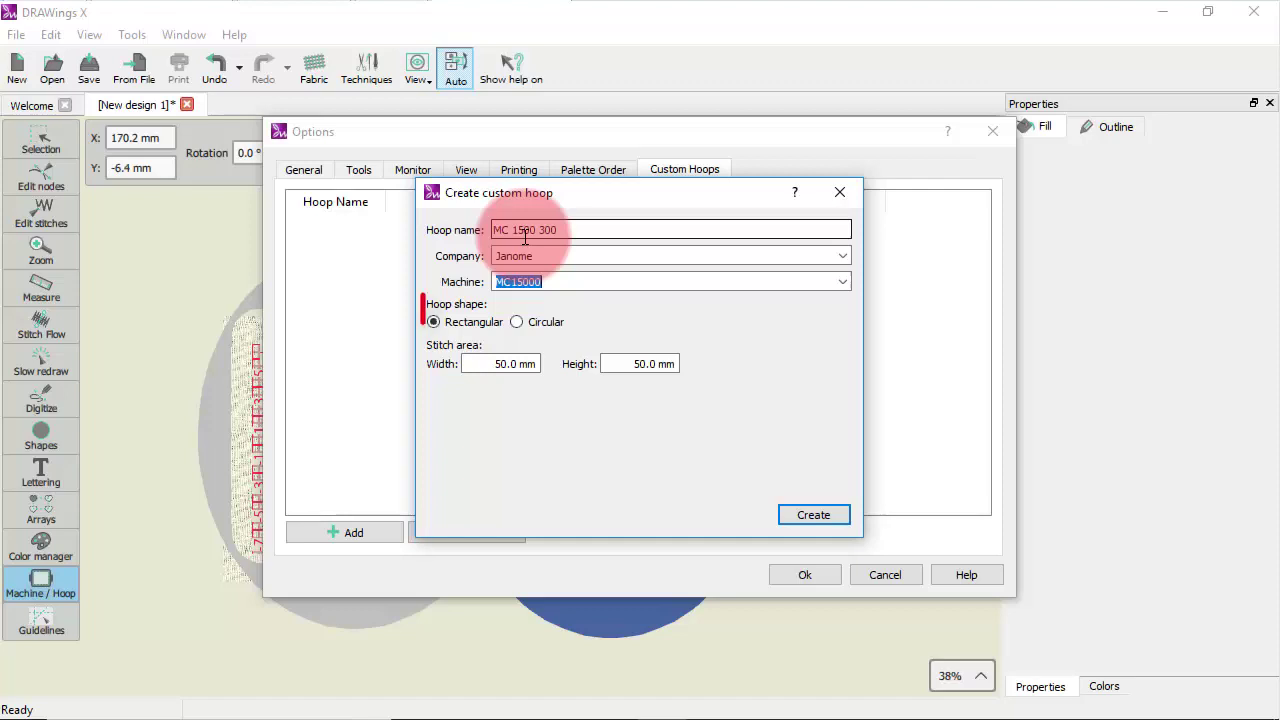
key(Tab)
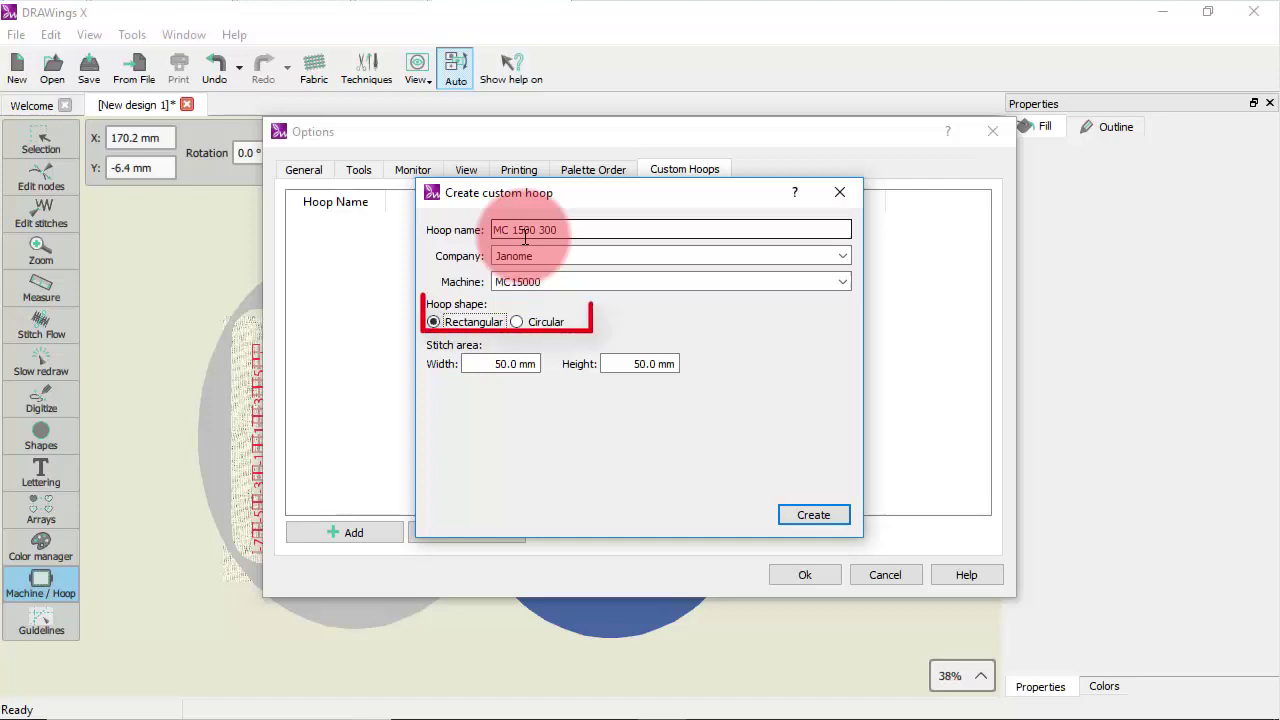
- Set the custom hoop's width and height to 300 mm and create it
double_click(485, 364)
text(40)
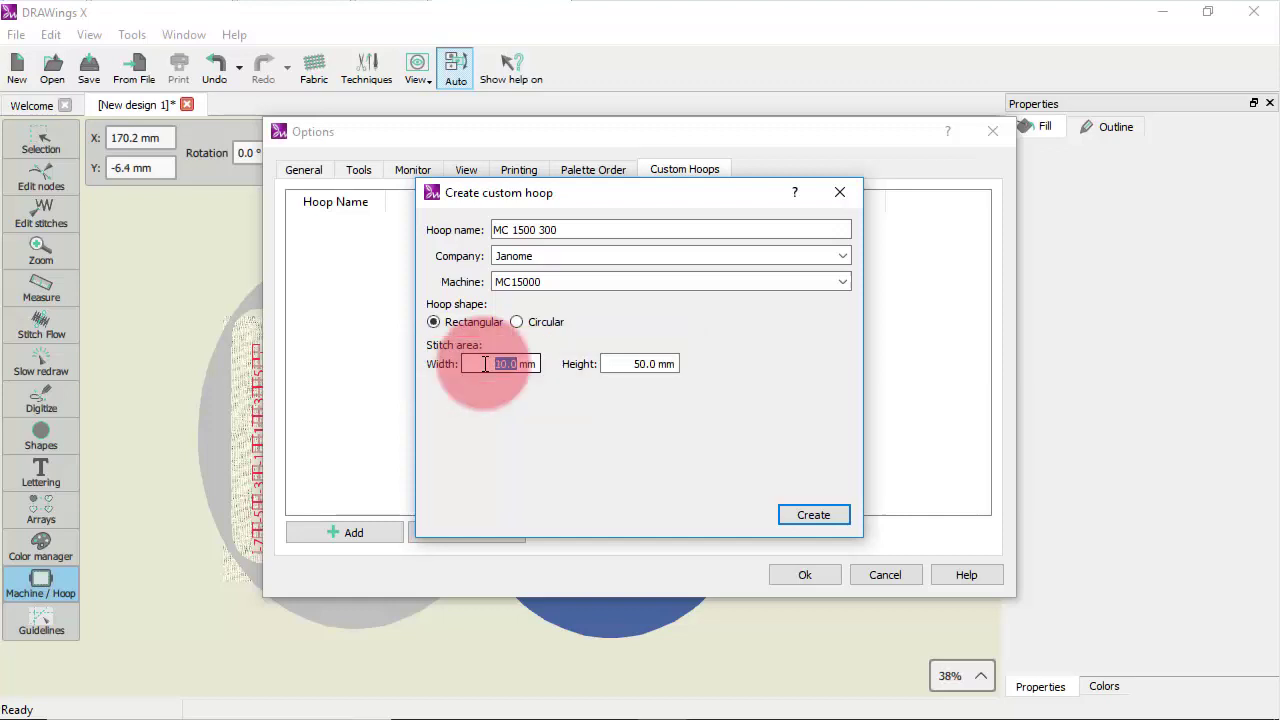
text(300)
key(Tab)
text(300)
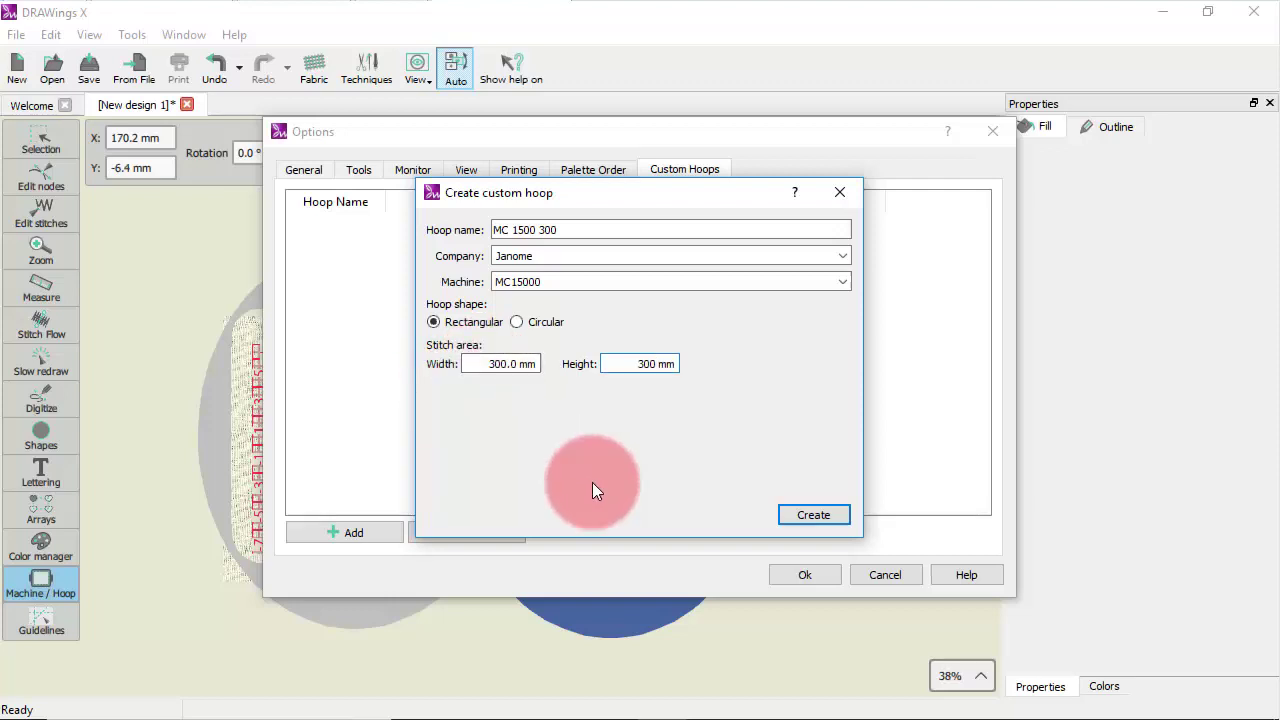
click(813, 514)
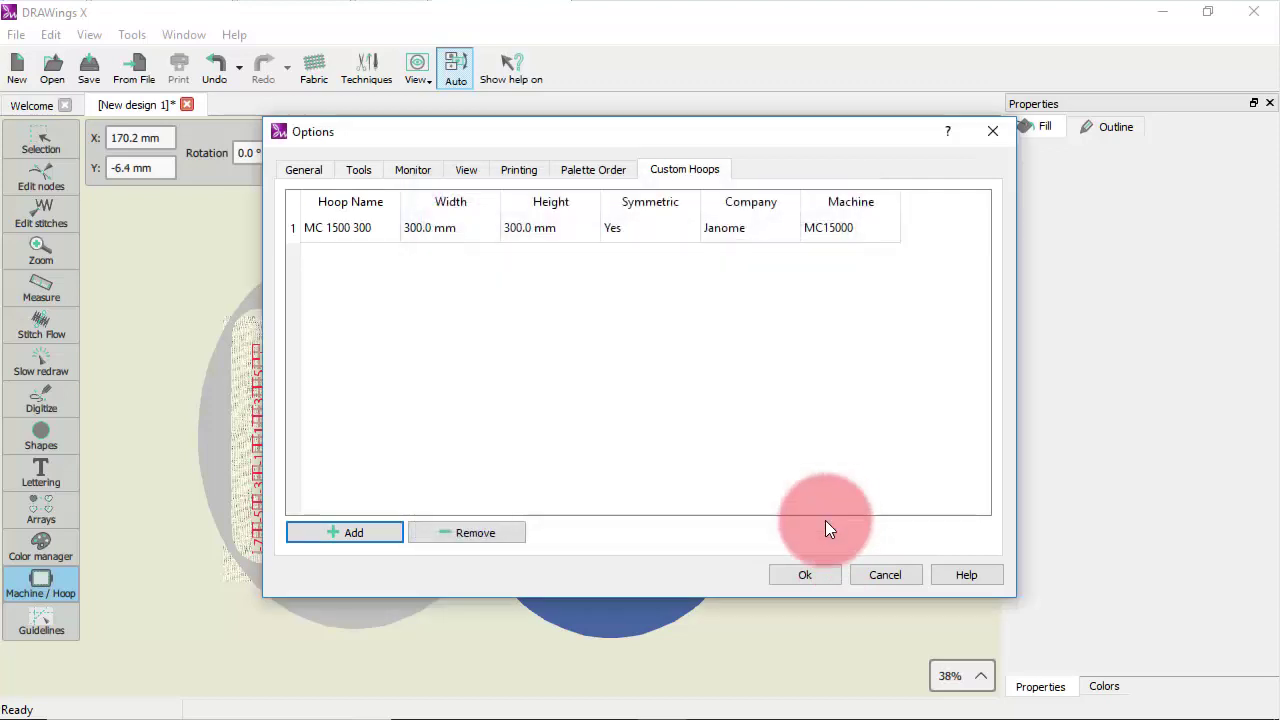
- Save the options, accept the restart warning, and open Edit Hoop for the left SQ14 hoop
click(809, 572)
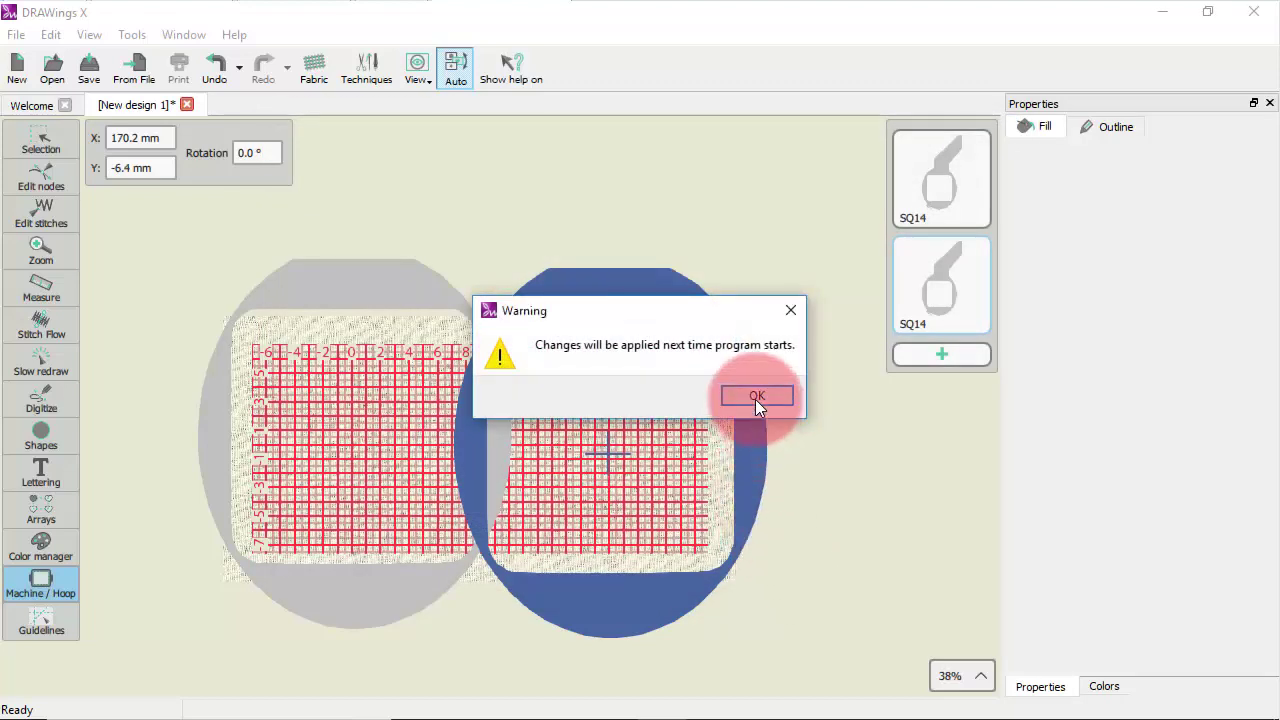
click(756, 398)
double_click(958, 177)
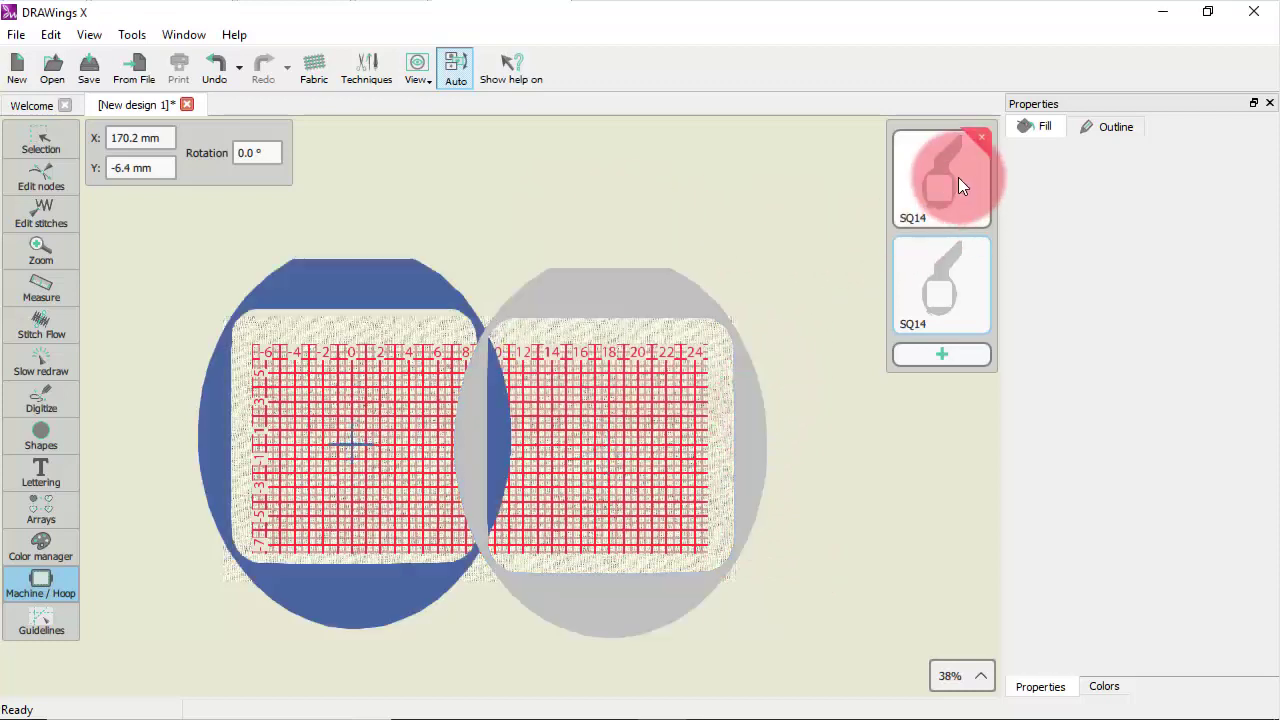
scroll(736, 350, down, 5)
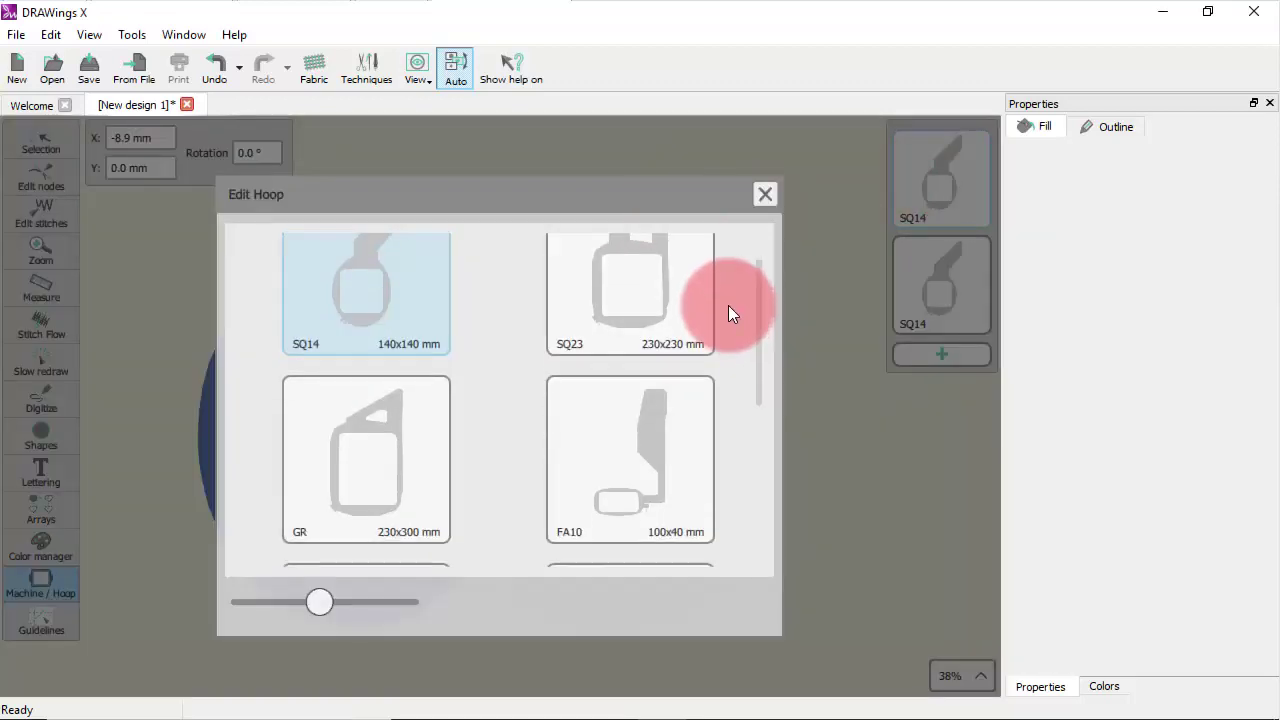